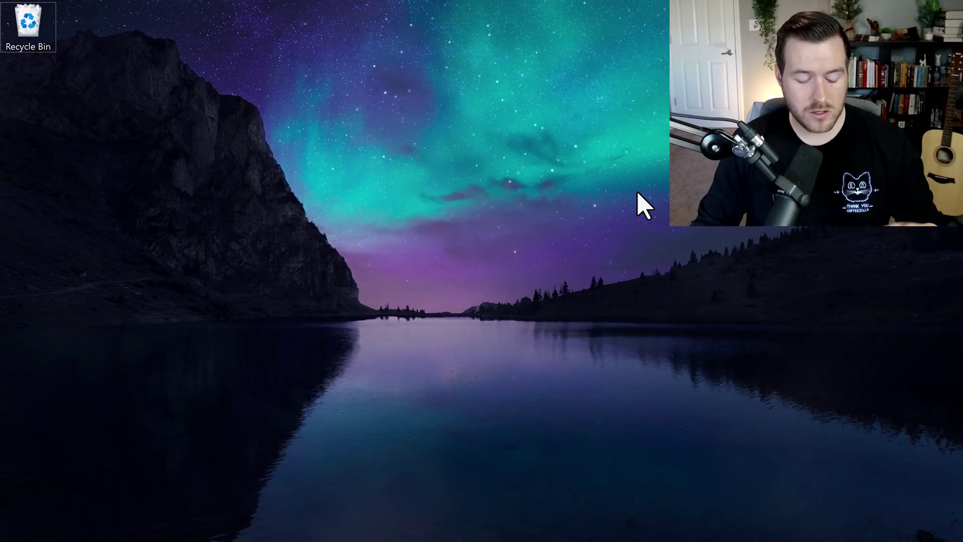
# Search the Start menu for 'registry' and launch Registry Editor
pyautogui.press('super')
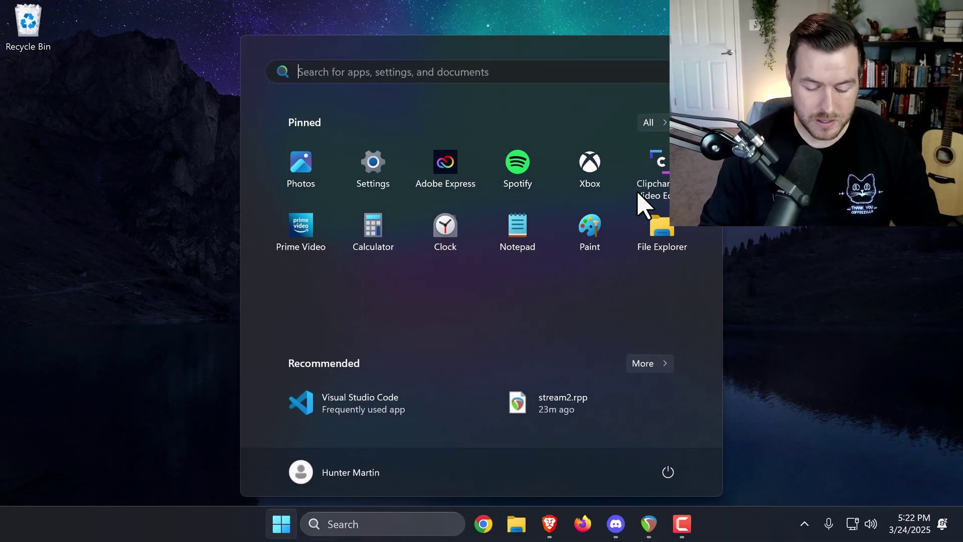
pyautogui.write('registry')
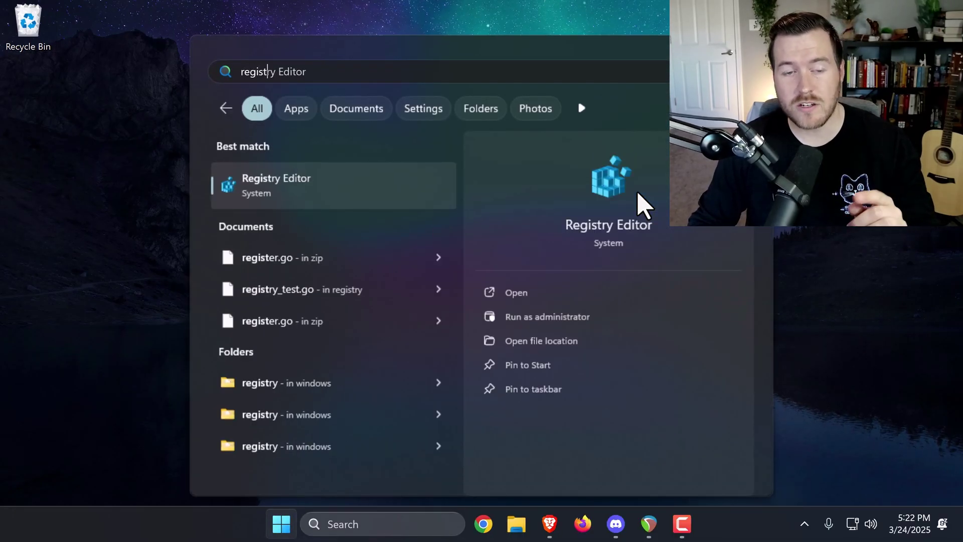
pyautogui.press('Return')
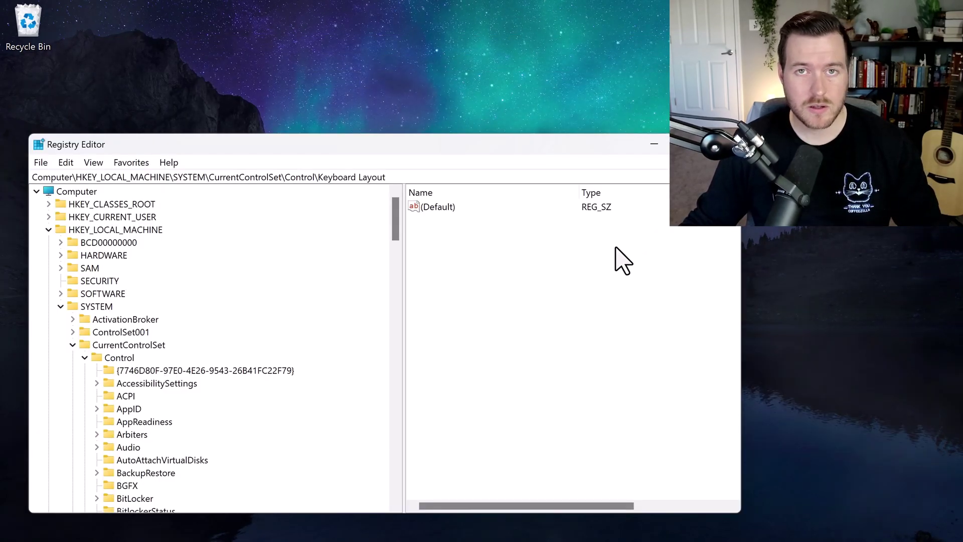
# Browse to HKEY_LOCAL_MACHINE\SYSTEM\CurrentControlSet\Control\Keyboard Layout
pyautogui.click(135, 230)
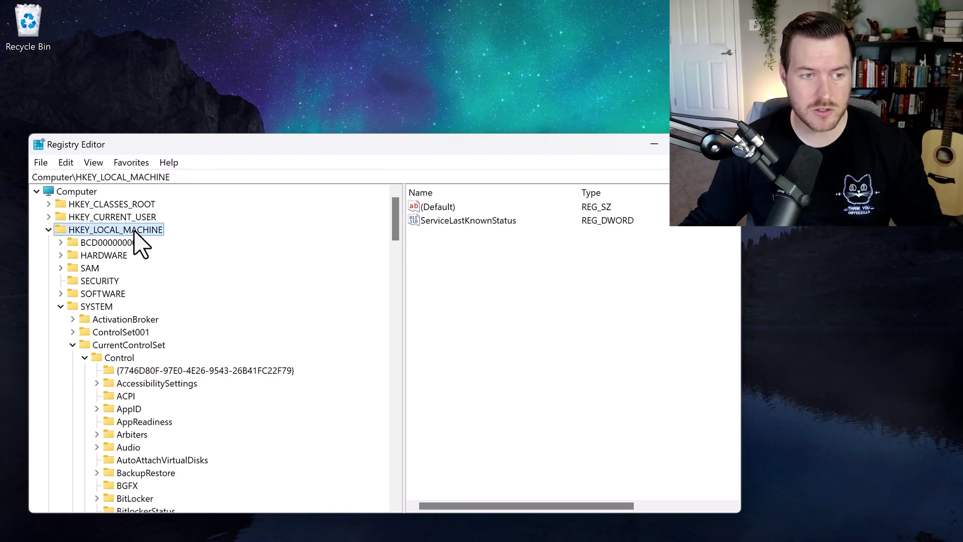
pyautogui.click(113, 306)
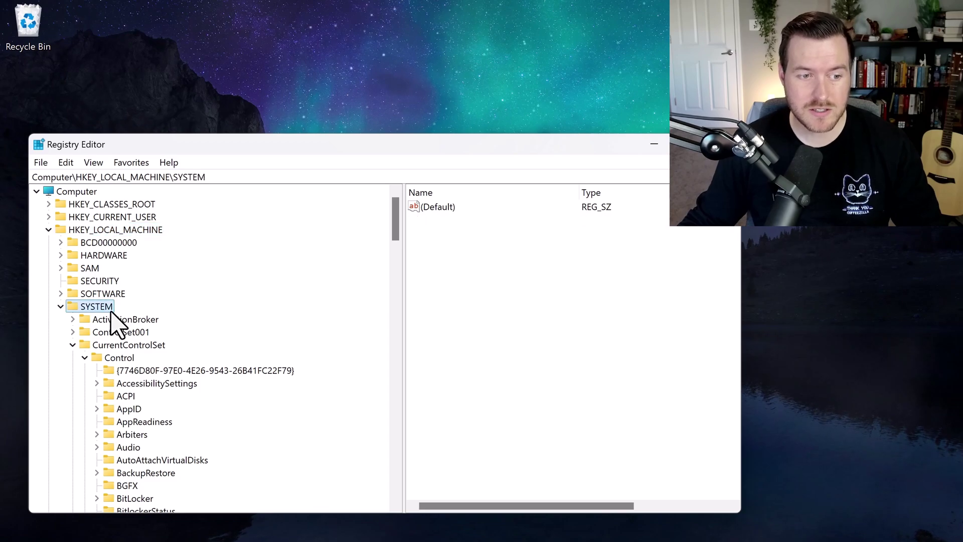
pyautogui.click(147, 346)
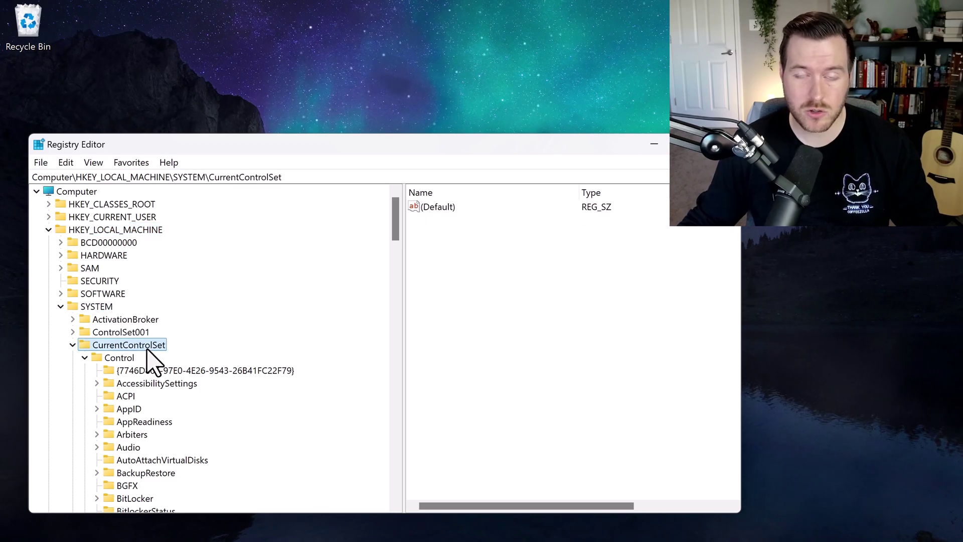
pyautogui.click(125, 362)
pyautogui.scroll(-18, 132, 377)
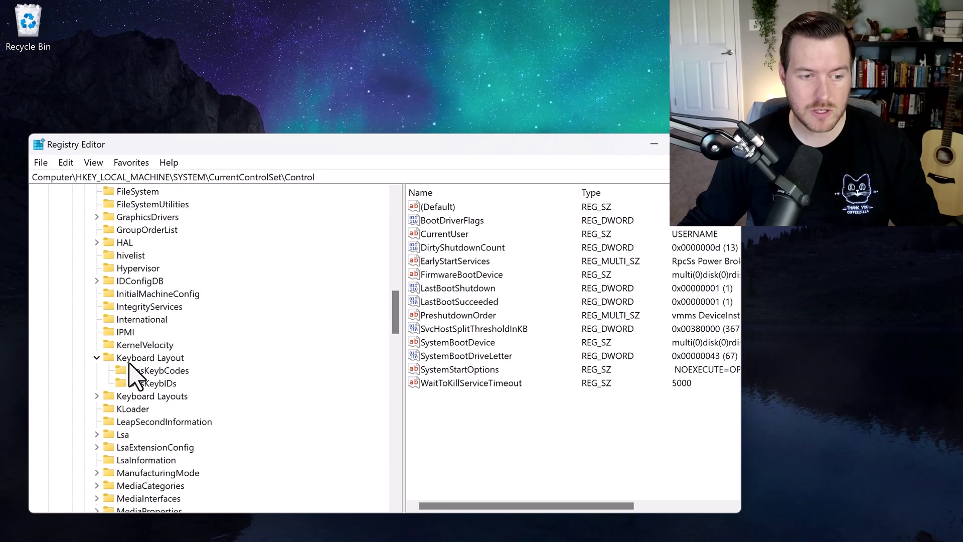
pyautogui.click(174, 359)
# Create a new binary value in Keyboard Layout named Scancode Map
pyautogui.rightClick(441, 240)
pyautogui.moveTo(452, 238)
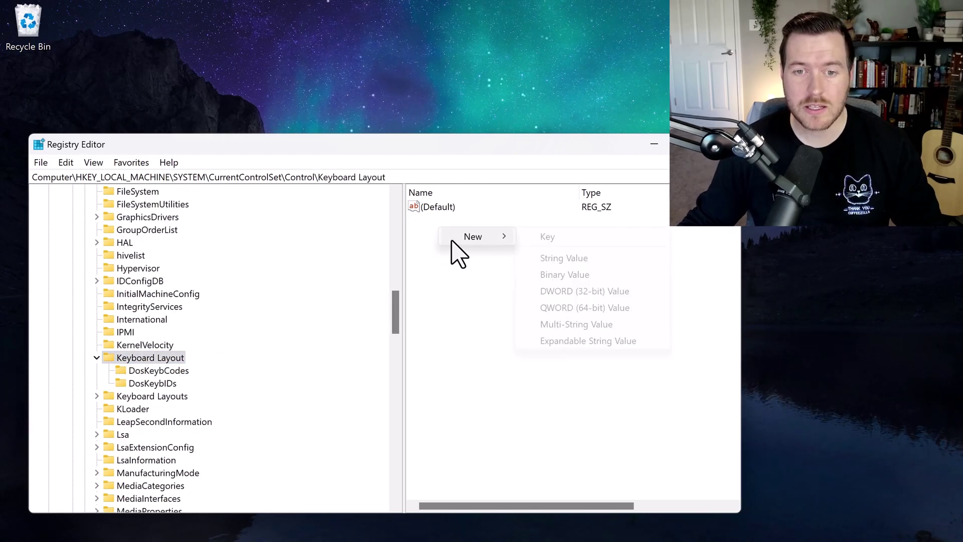
pyautogui.click(605, 276)
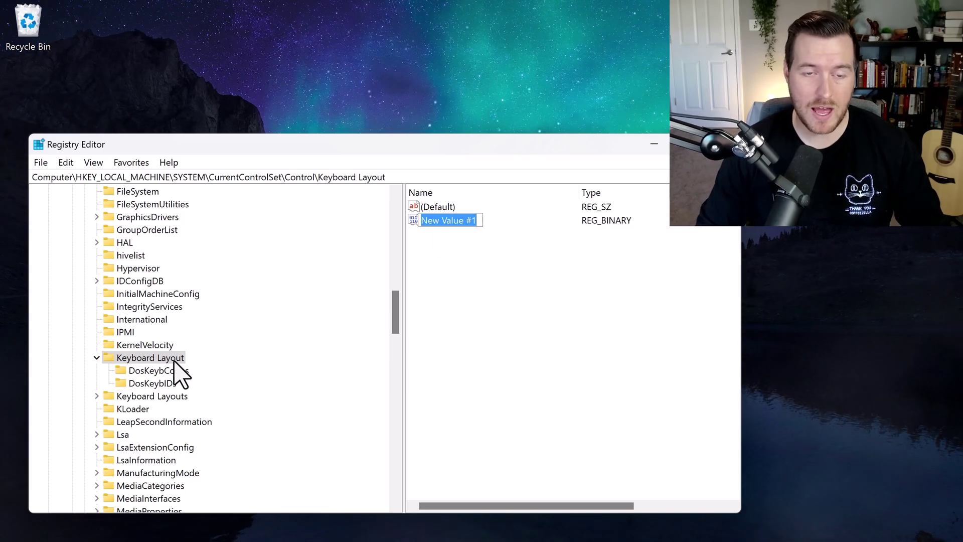
pyautogui.write('Scancode Map')
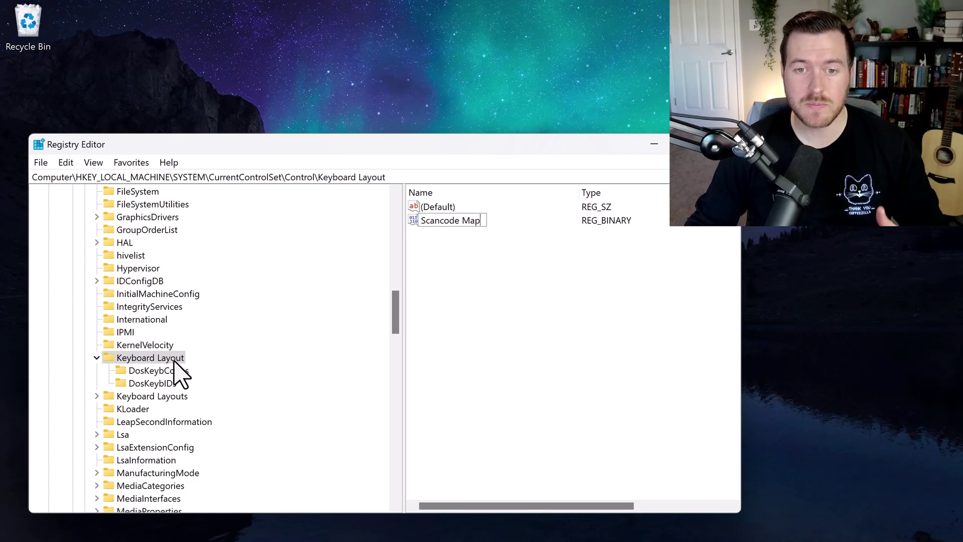
pyautogui.click(454, 222)
pyautogui.rightClick(454, 223)
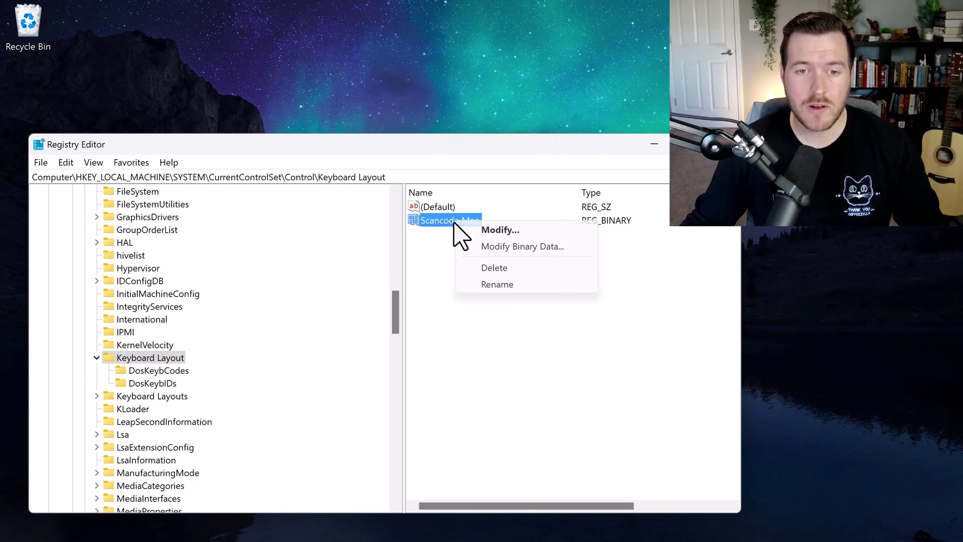
# Open Scancode Map's binary data editor and locate Caps Lock's scancode 3A on kbdlayout.info
pyautogui.click(574, 251)
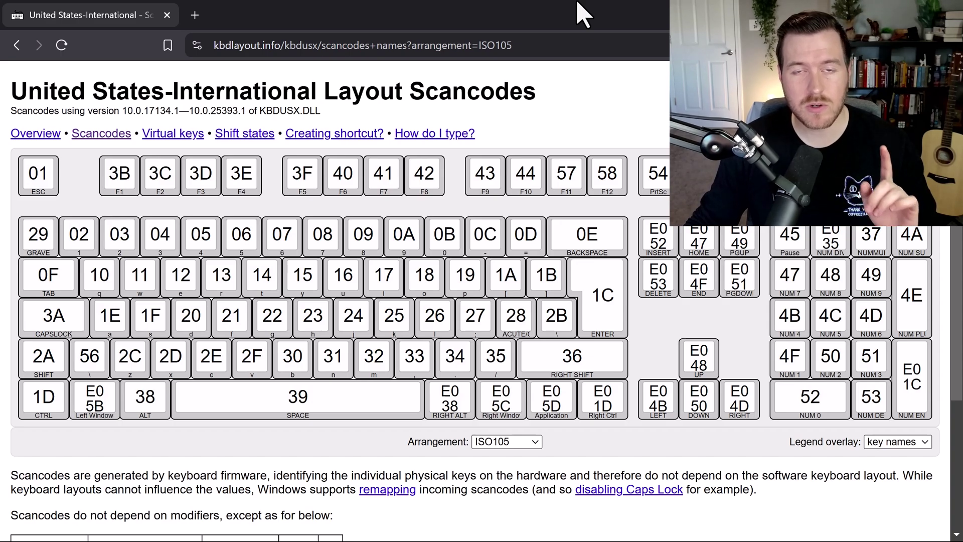
pyautogui.moveTo(70, 323); pyautogui.dragTo(44, 317)
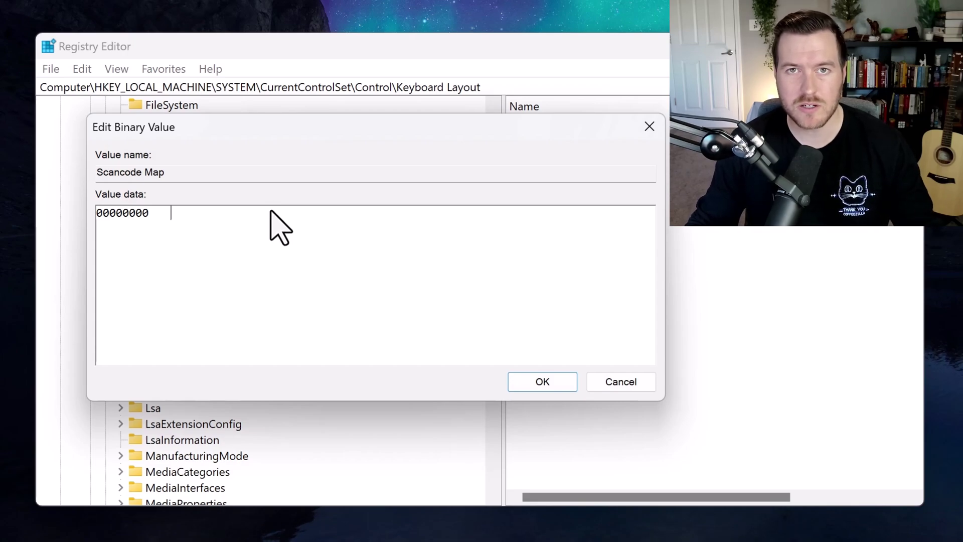
# Enter Scancode Map data: eight zero bytes, 02 00 00 00, 00 00 3A 00, 00 00 00 00, and save
pyautogui.write('0000000000000000')
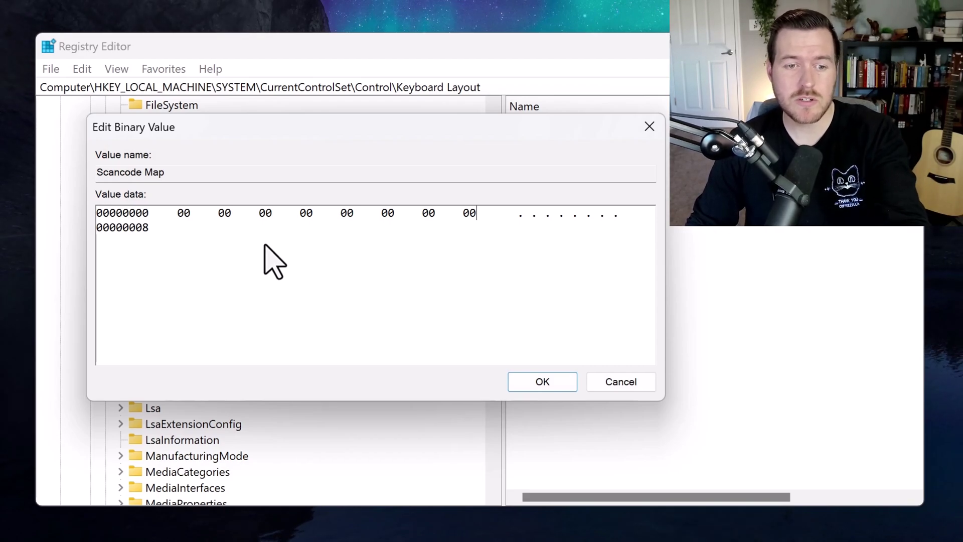
pyautogui.press('alt')
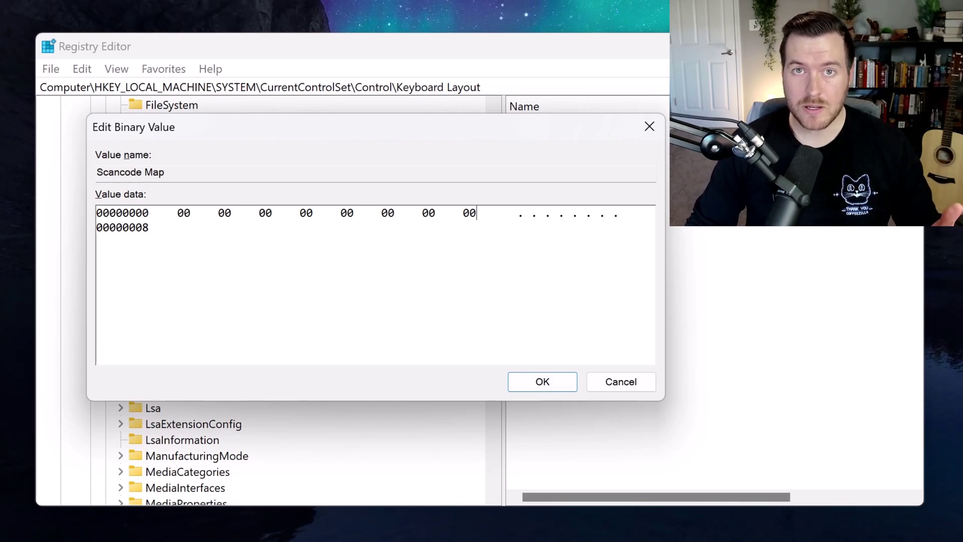
pyautogui.write('02000000')
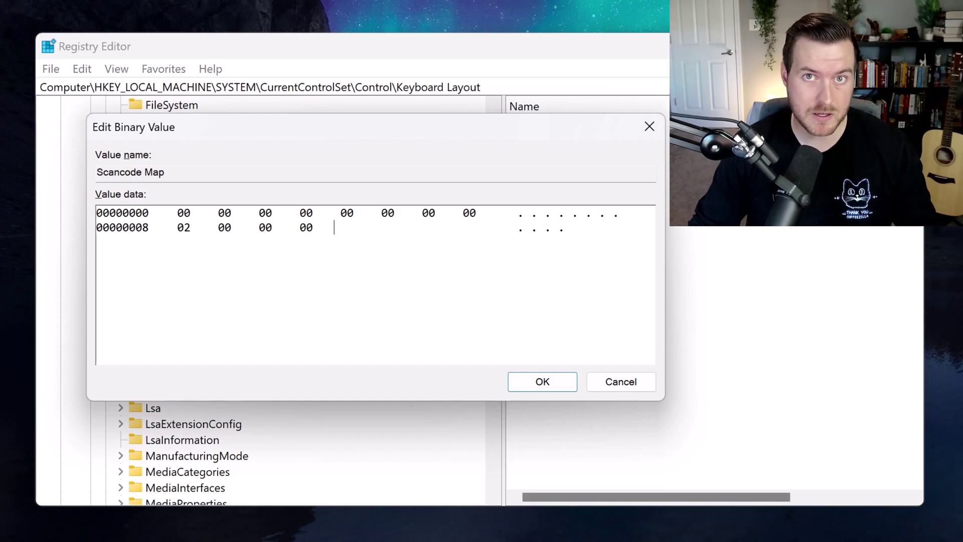
pyautogui.write('00 00 ')
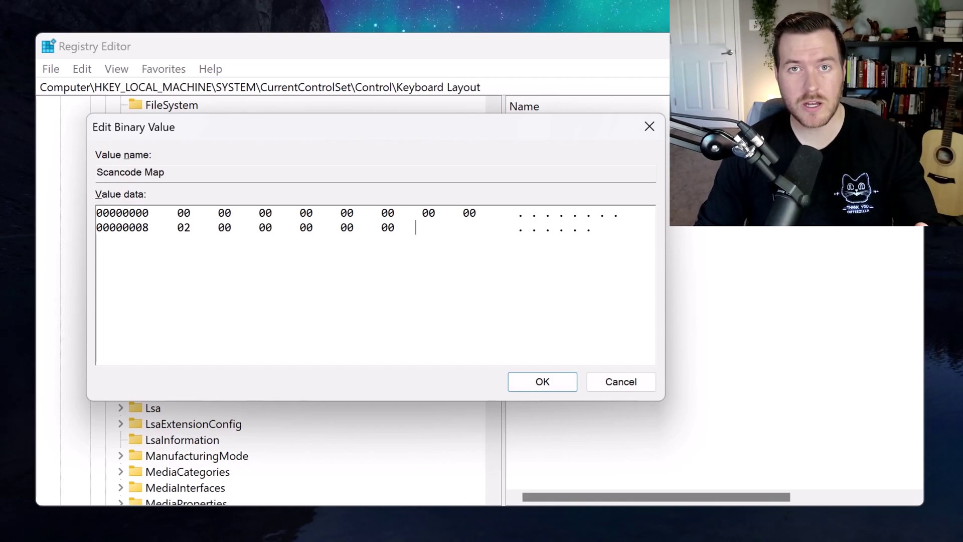
pyautogui.write('3A 00')
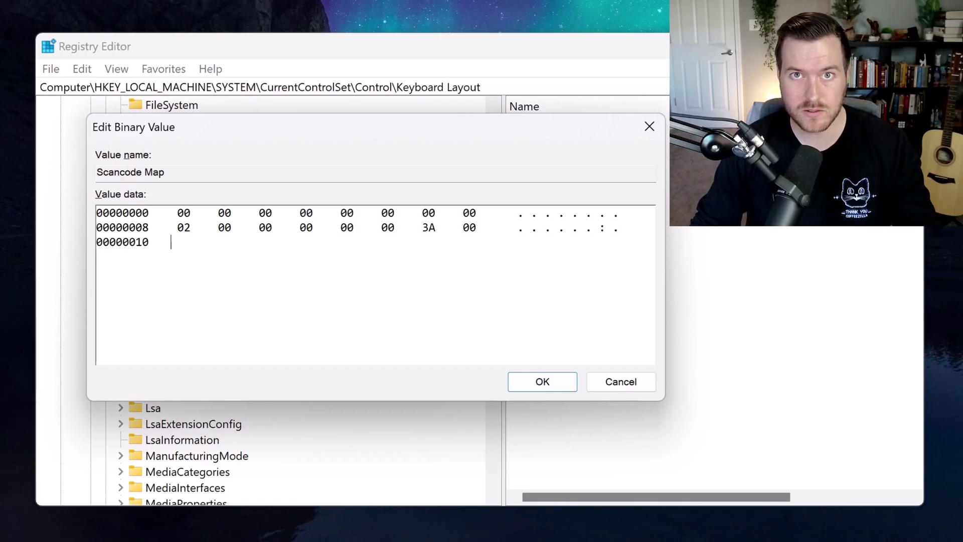
pyautogui.write('00000000')
pyautogui.press('Return')
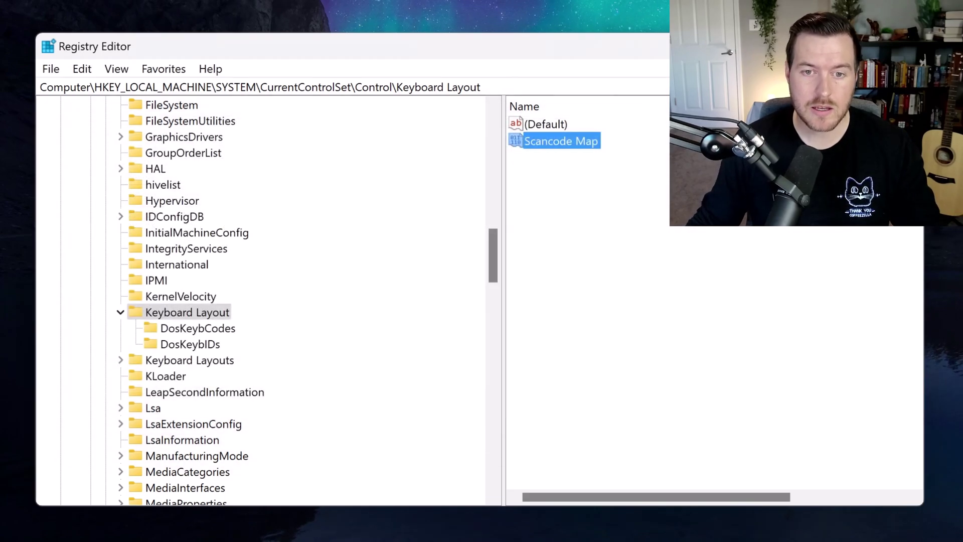
# Close Registry Editor and minimize the browser to show the desktop
pyautogui.hotkey('alt', 'F4')
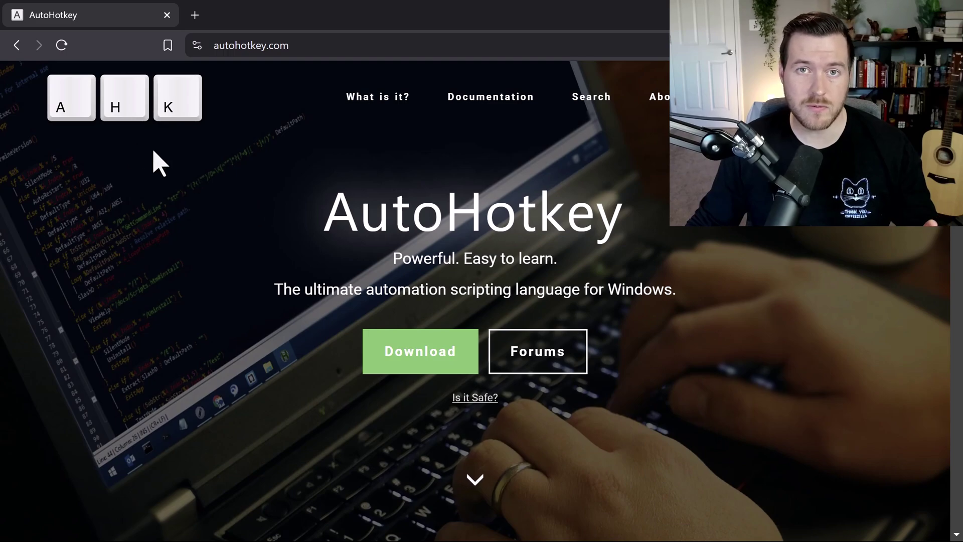
pyautogui.press('super+d')
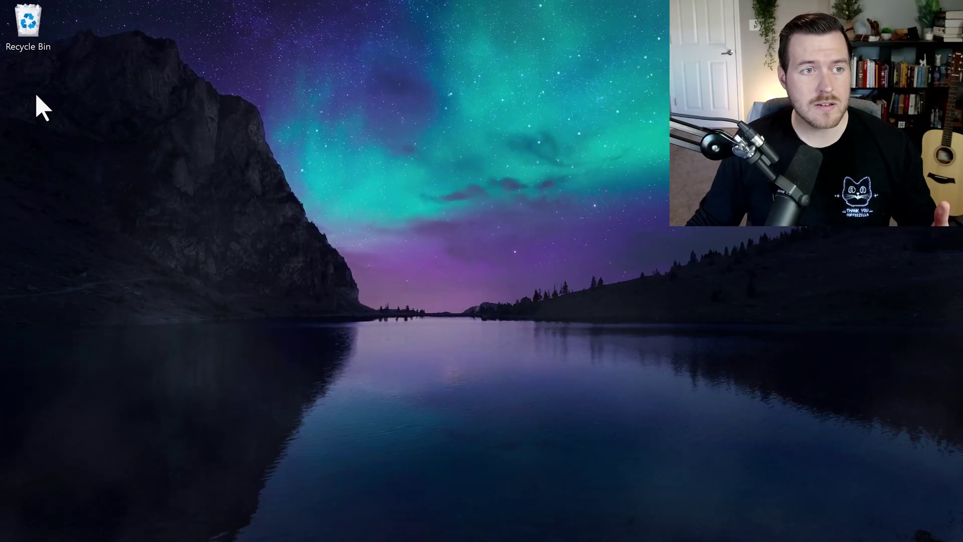
# Add a new AutoHotkey Script on the desktop named DisableKeys
pyautogui.rightClick(37, 96)
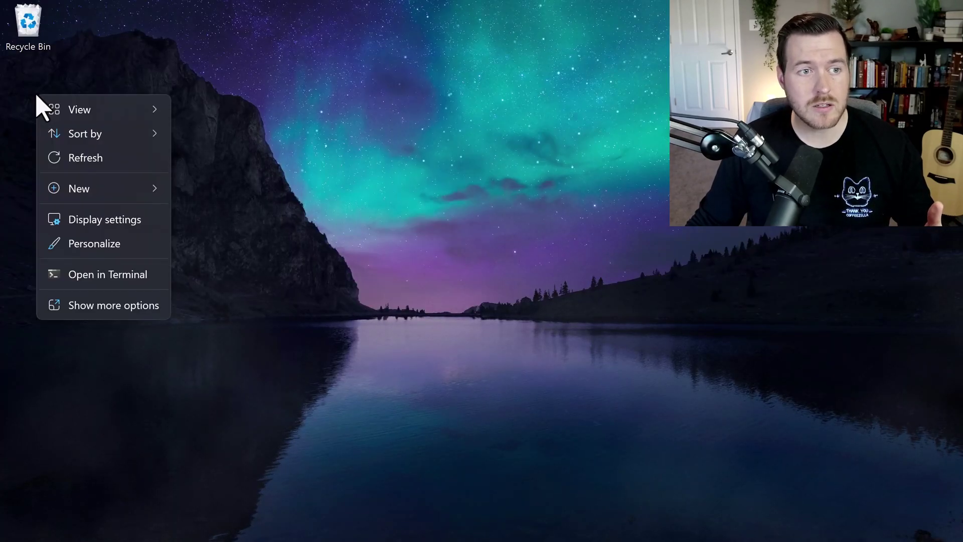
pyautogui.moveTo(99, 197)
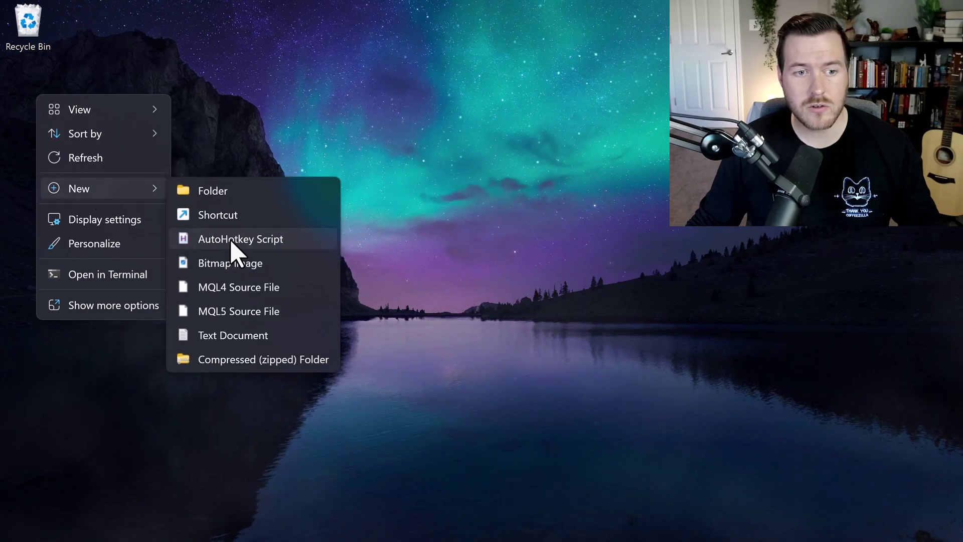
pyautogui.click(235, 243)
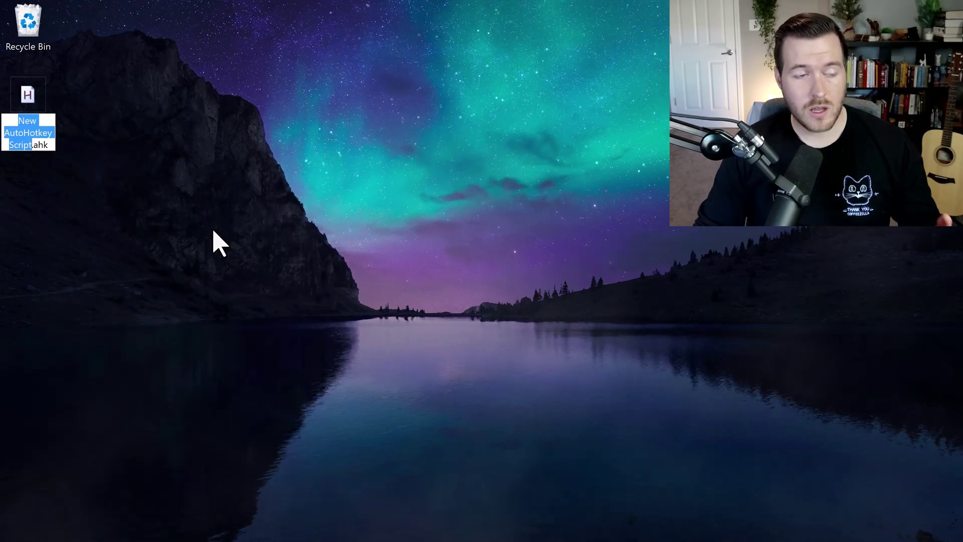
pyautogui.write('DisableKeys')
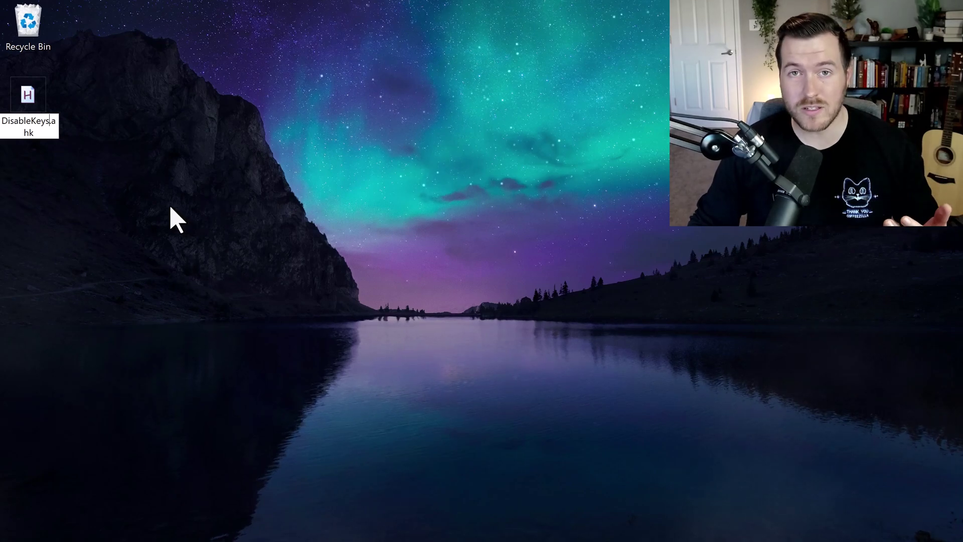
pyautogui.press('Return')
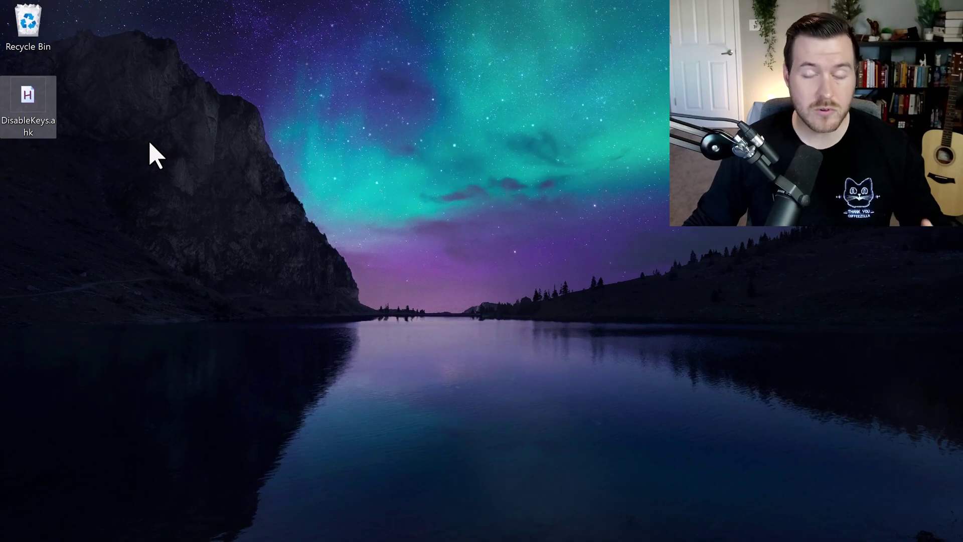
# Open DisableKeys.ahk in Notepad just once via Choose another app
pyautogui.rightClick(31, 118)
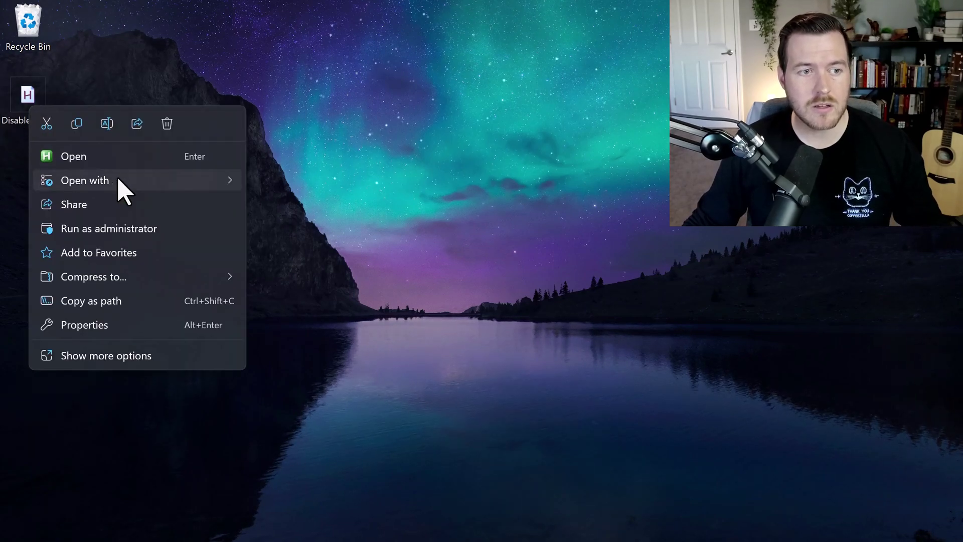
pyautogui.moveTo(118, 181)
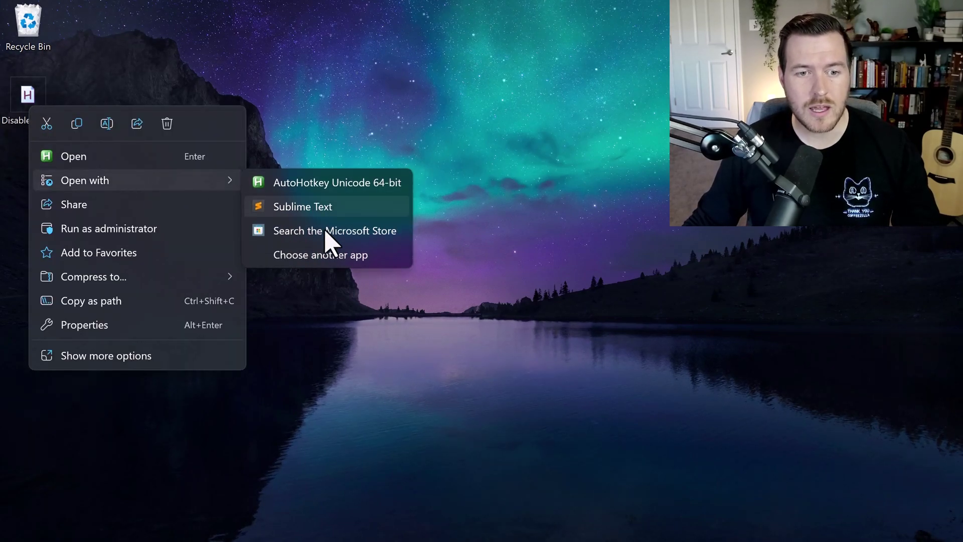
pyautogui.click(333, 256)
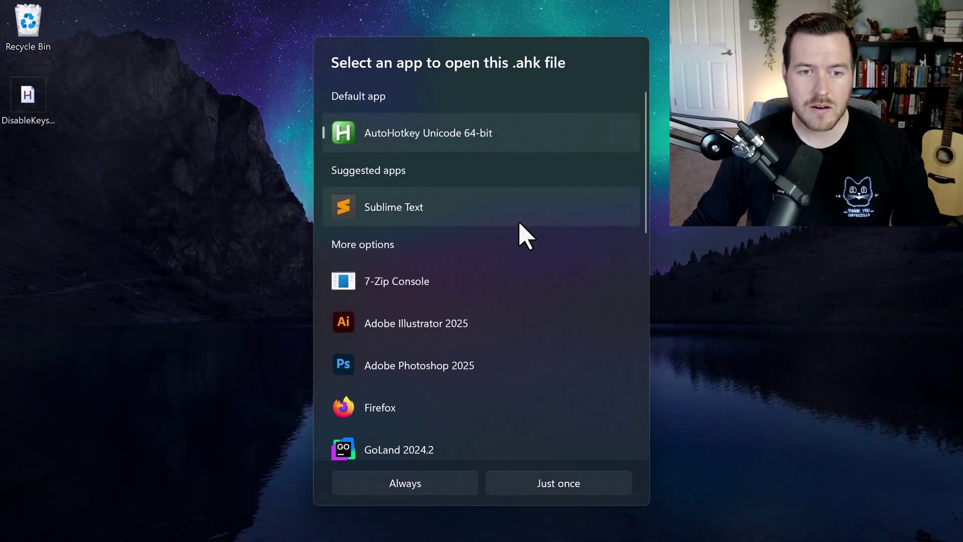
pyautogui.scroll(-10, 514, 254)
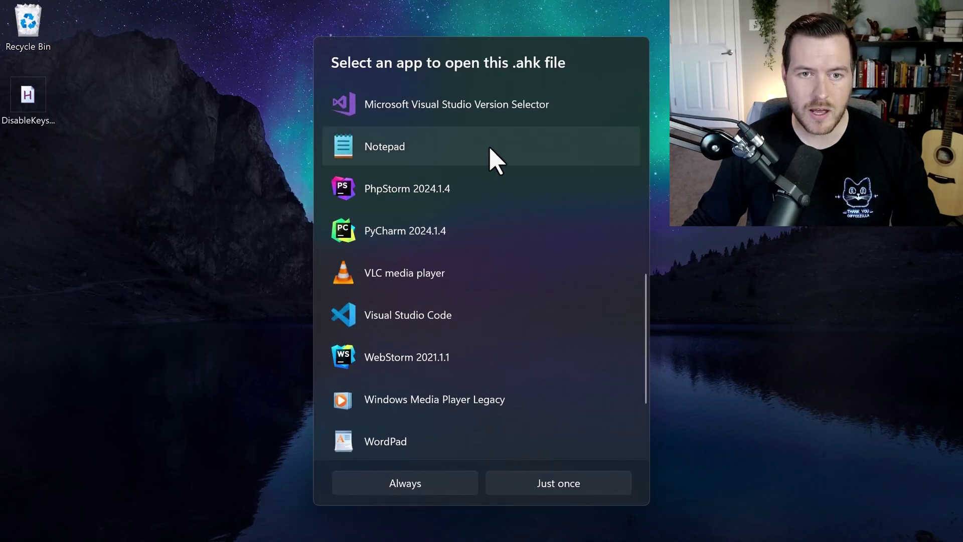
pyautogui.click(490, 148)
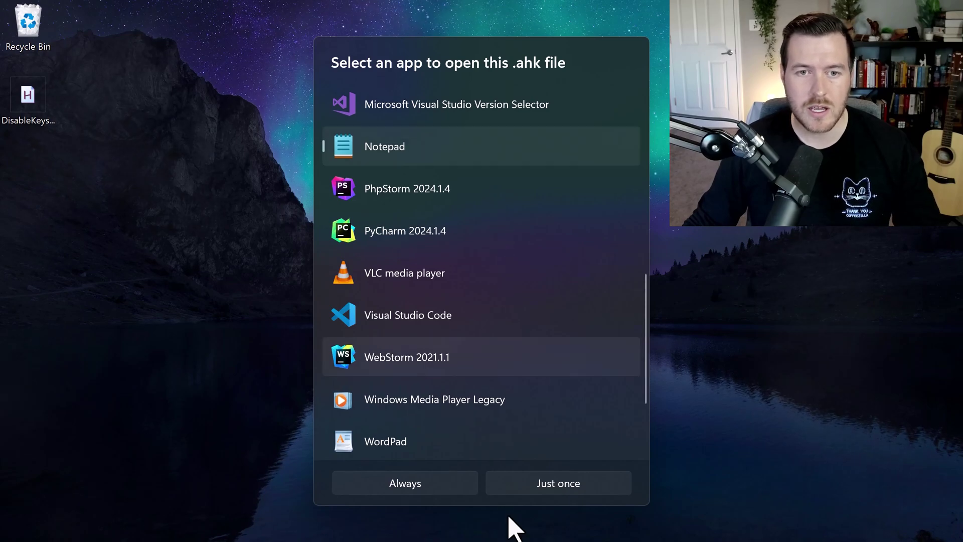
pyautogui.click(563, 483)
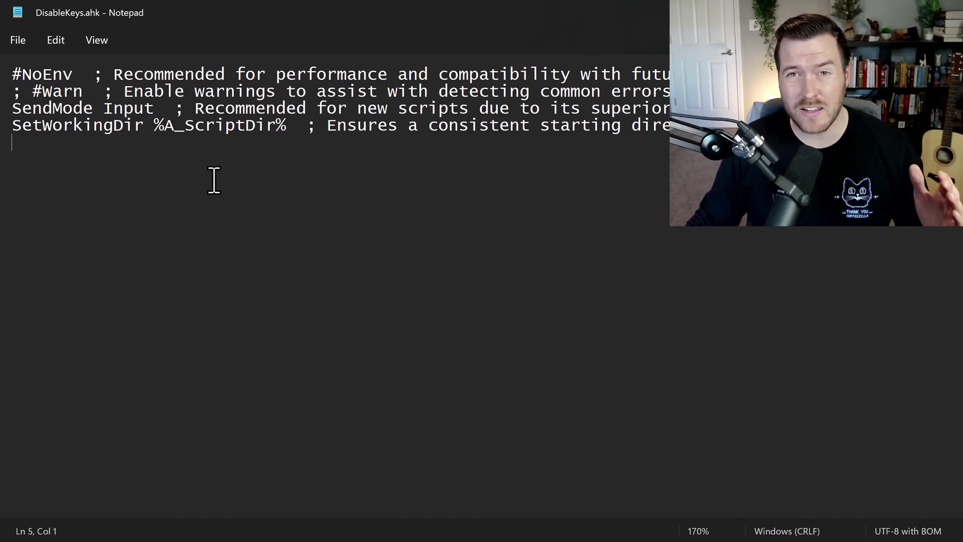
# Add CapsLock::return on a new line of DisableKeys.ahk, then save and close Notepad
pyautogui.press('Return')
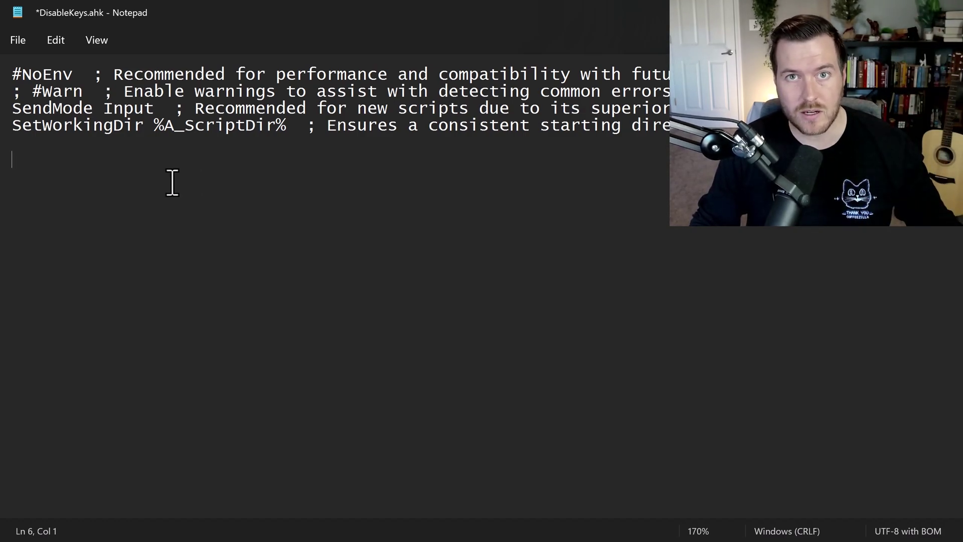
pyautogui.write('CapsLock::return')
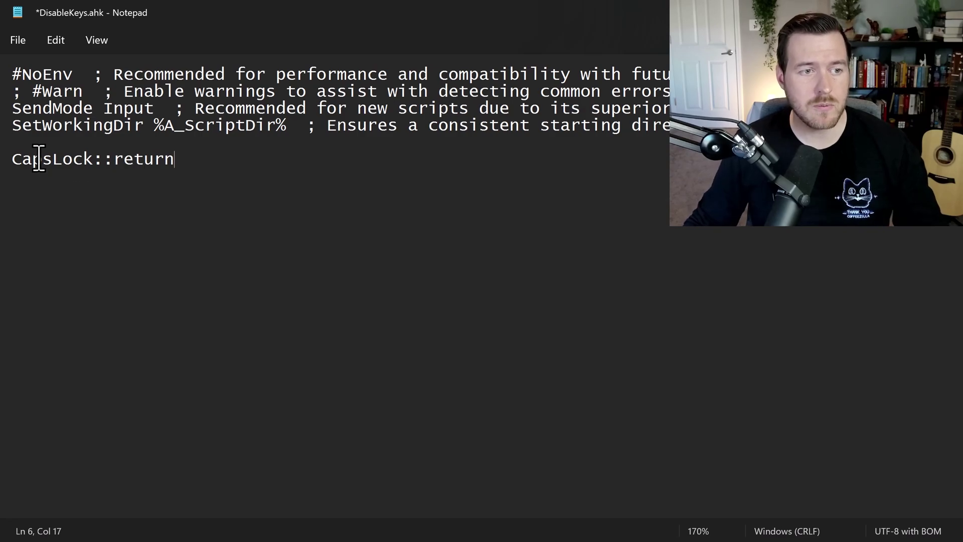
pyautogui.moveTo(12, 160); pyautogui.dragTo(91, 163)
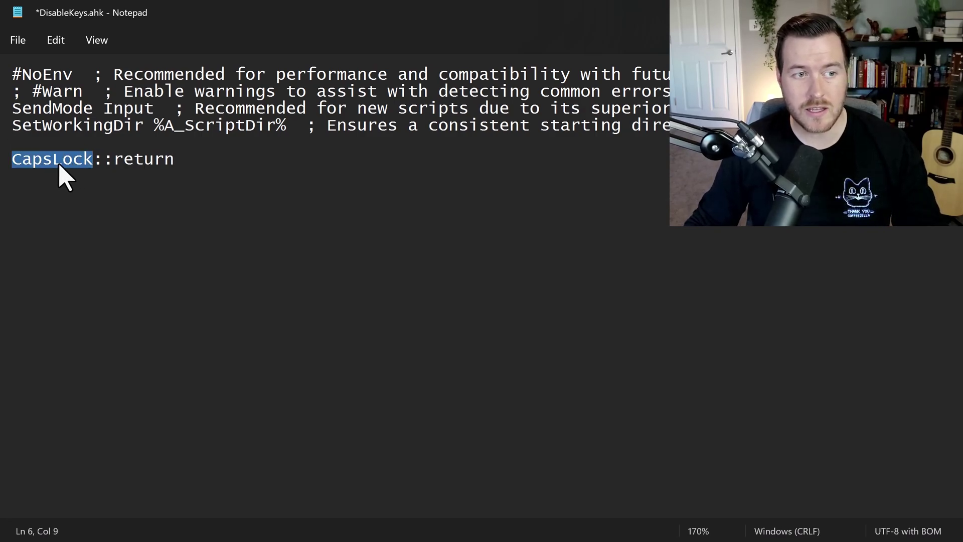
pyautogui.click(94, 159)
pyautogui.moveTo(94, 159); pyautogui.dragTo(181, 163)
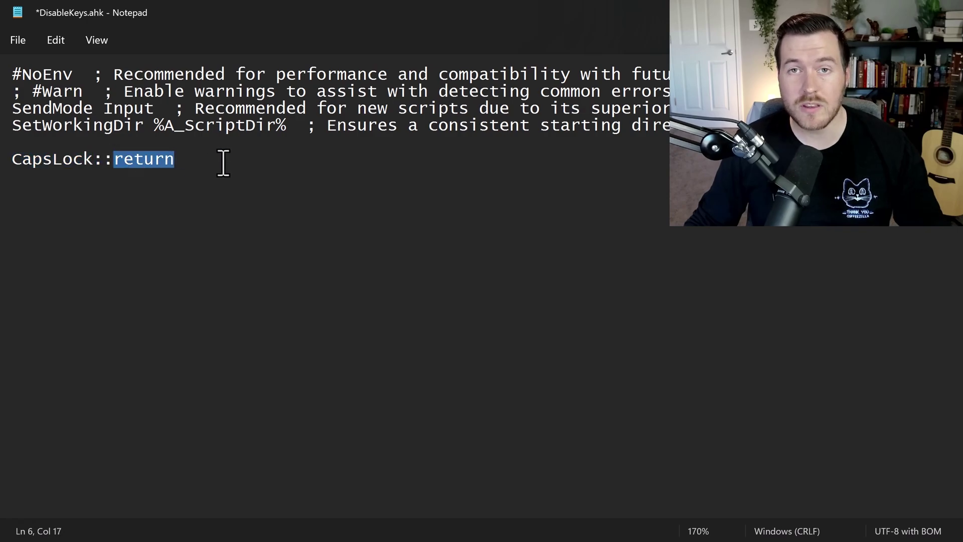
pyautogui.doubleClick(48, 159)
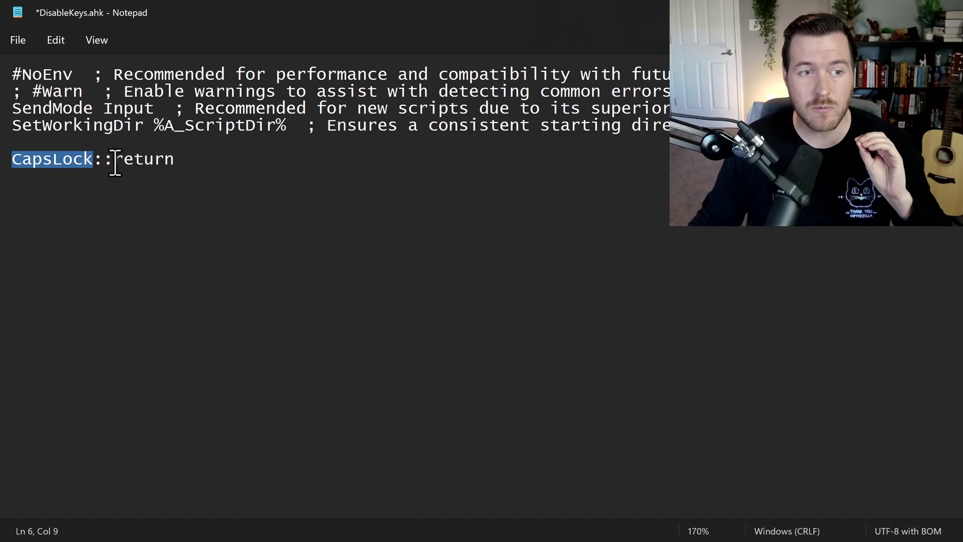
pyautogui.moveTo(114, 162); pyautogui.dragTo(179, 164)
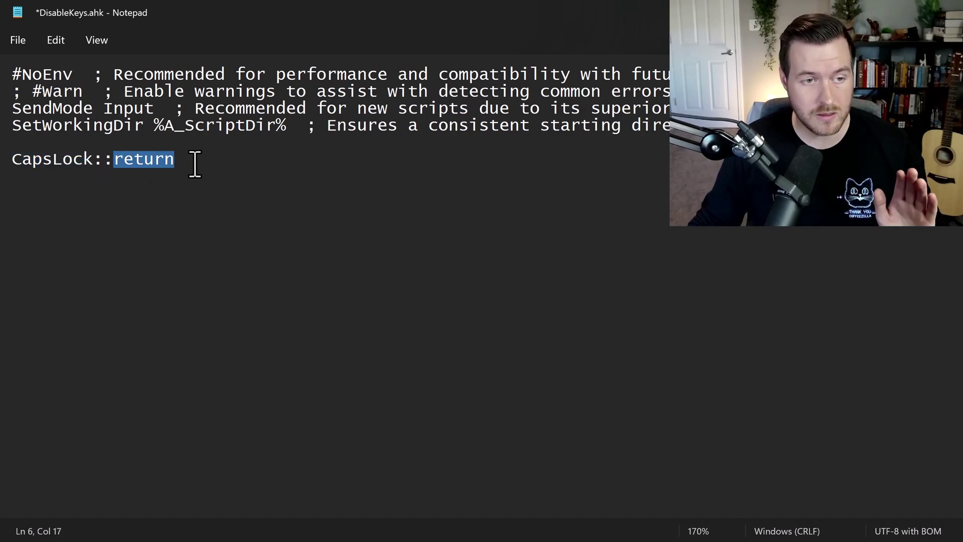
pyautogui.click(194, 162)
pyautogui.hotkey('ctrl', 's')
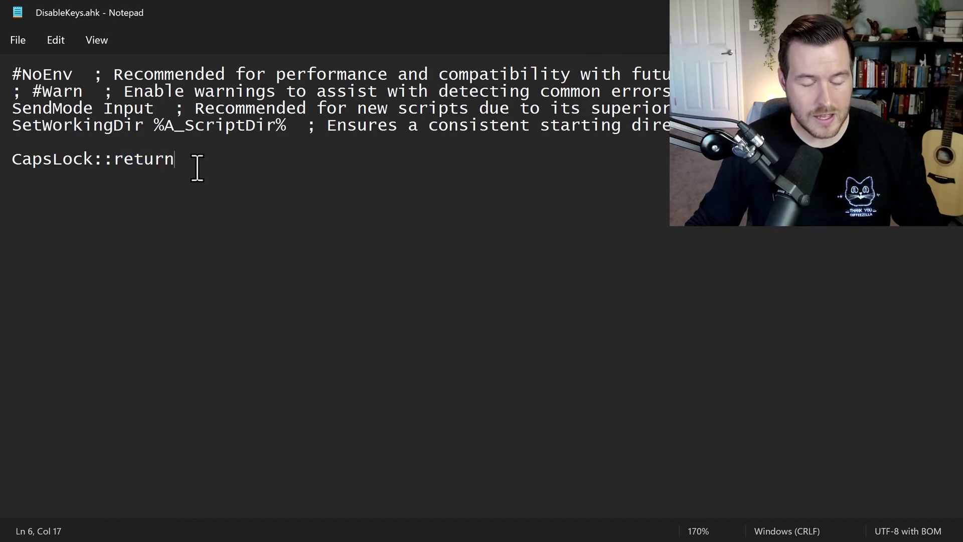
pyautogui.hotkey('alt', 'F4')
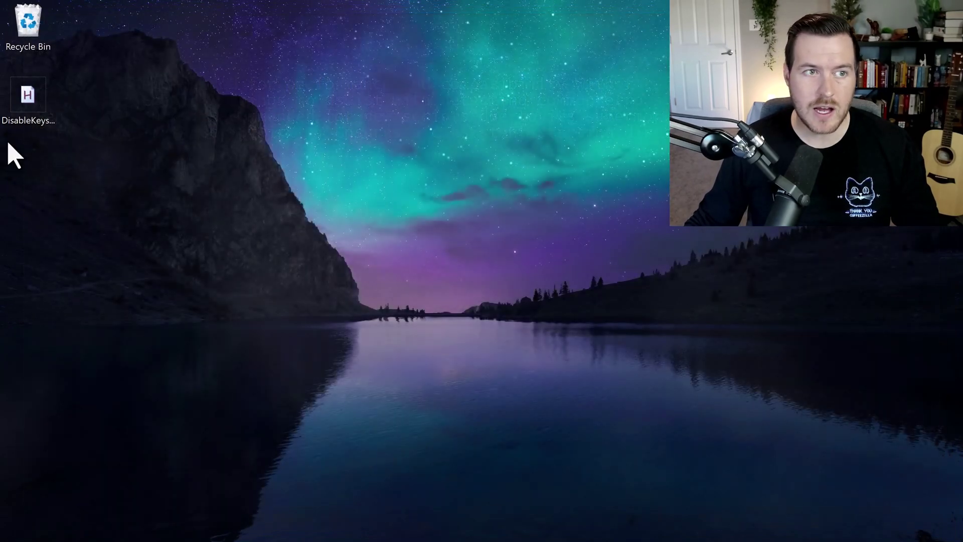
# Run the DisableKeys.ahk script, then open the Run dialog's command field
pyautogui.doubleClick(43, 98)
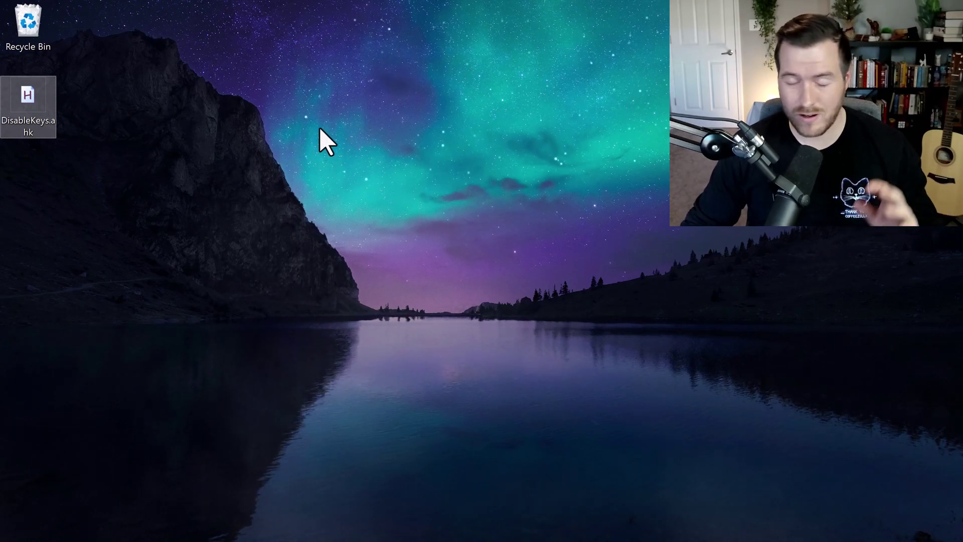
pyautogui.click(227, 151)
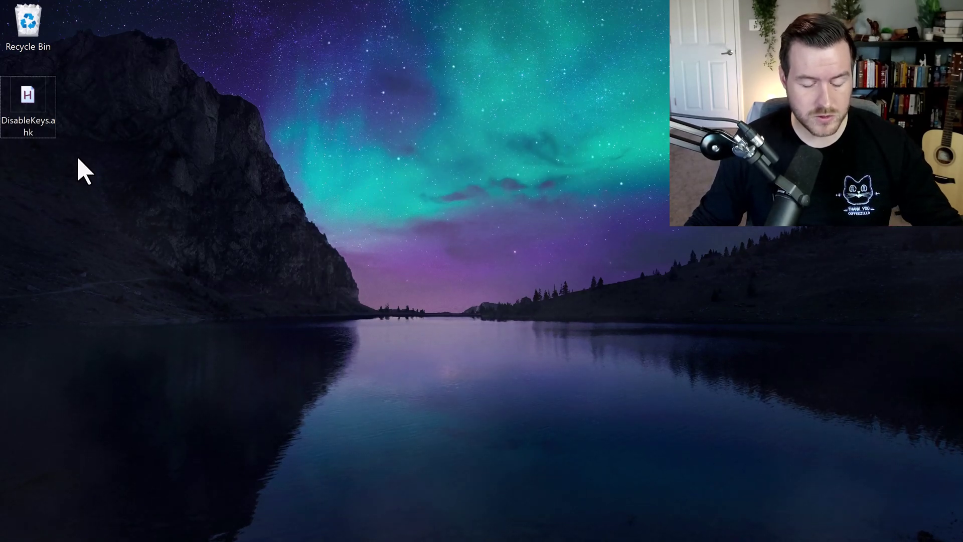
pyautogui.press('super+r')
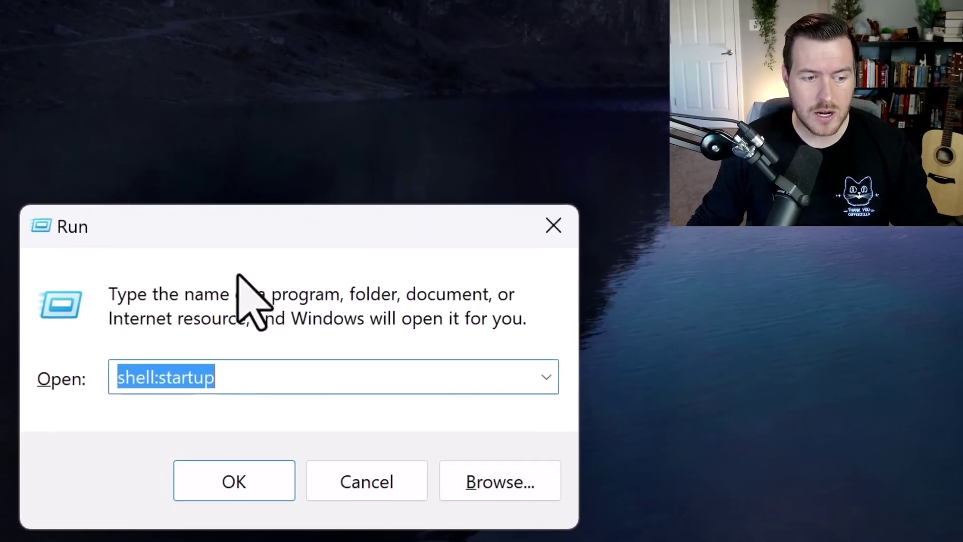
pyautogui.click(110, 468)
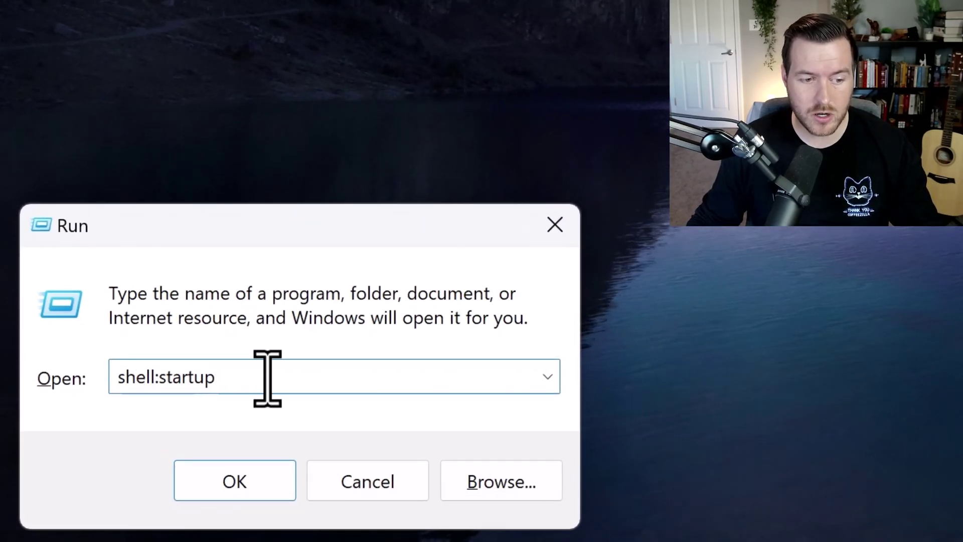
# Run shell:startup to open the Startup folder, then bring up DisableKeys.ahk's actions
pyautogui.moveTo(267, 377); pyautogui.dragTo(90, 398)
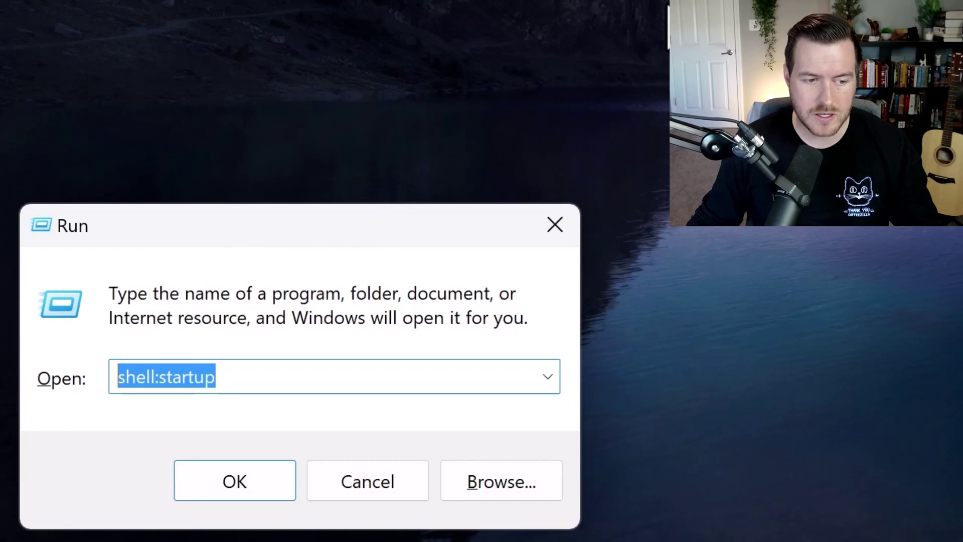
pyautogui.press('Return')
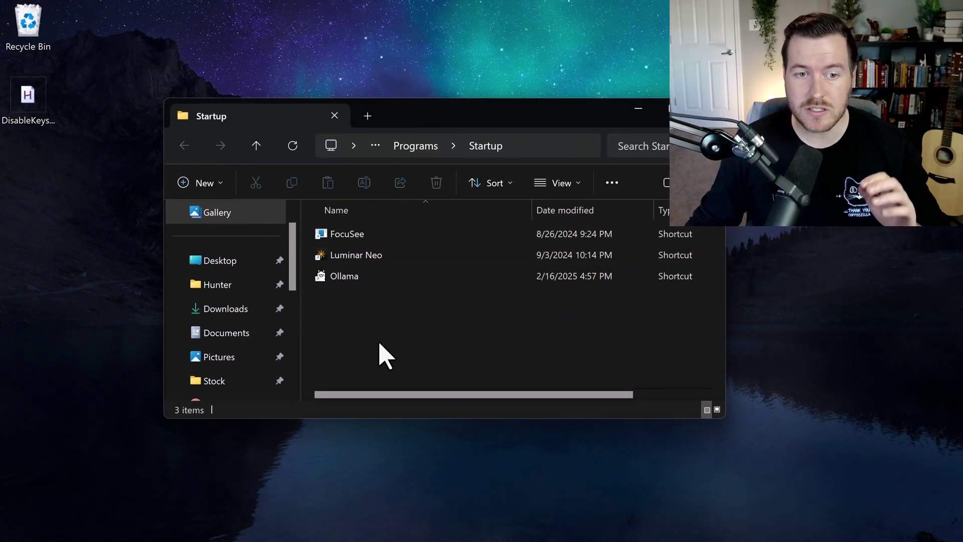
pyautogui.rightClick(29, 102)
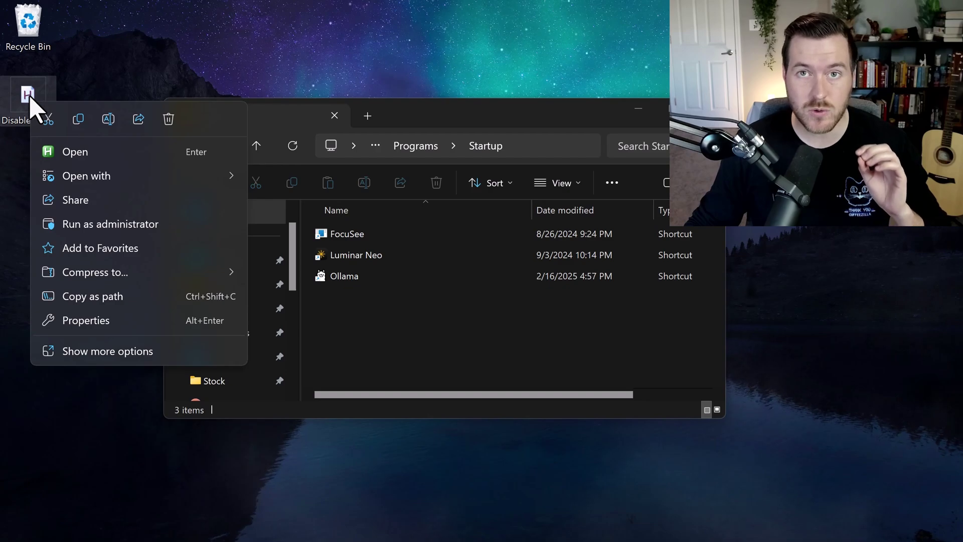
# Create a shortcut to the DisableKeys.ahk script
pyautogui.click(138, 352)
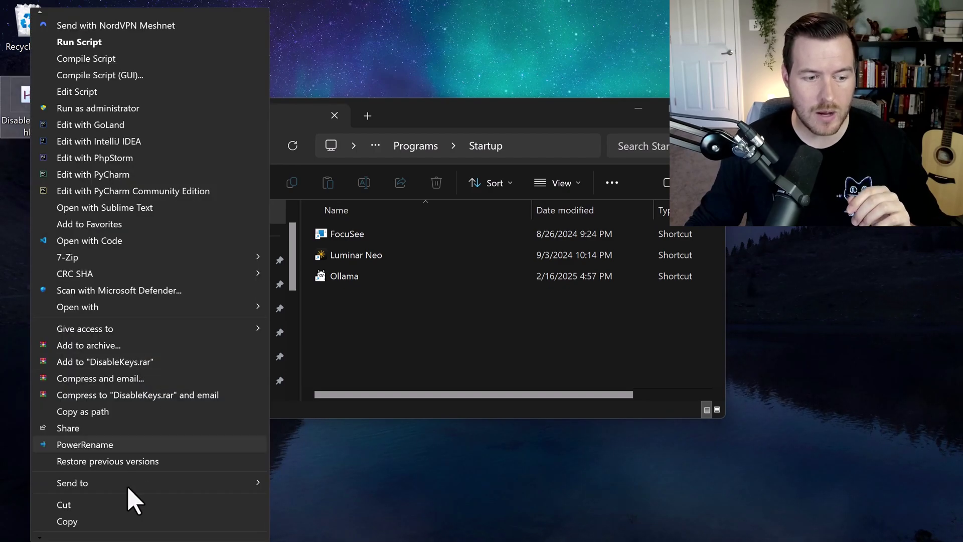
pyautogui.scroll(-1, 153, 504)
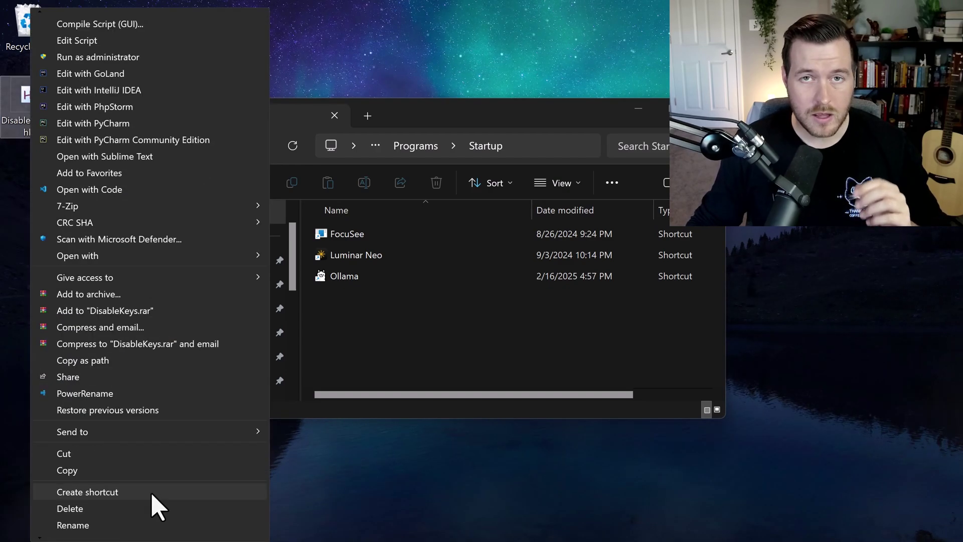
pyautogui.click(151, 492)
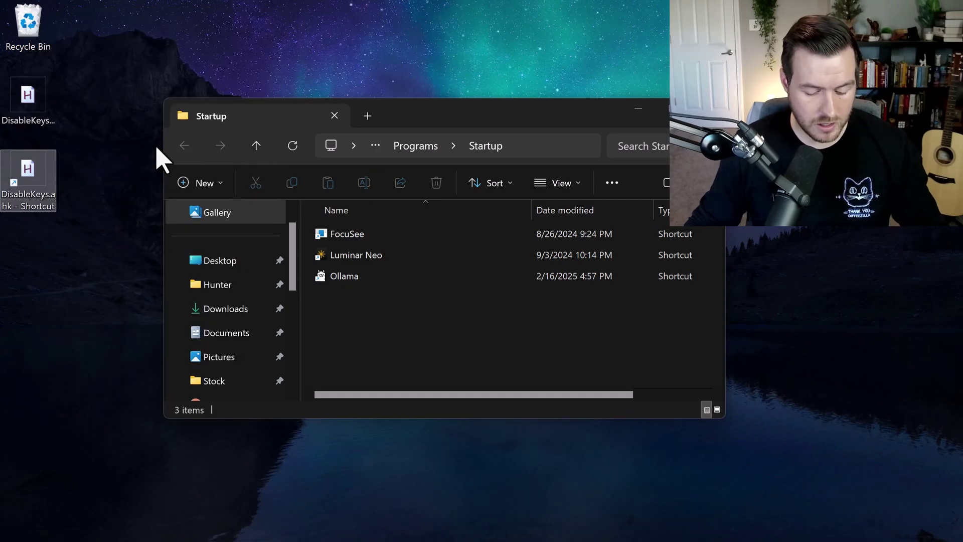
# Move the DisableKeys.ahk shortcut into the Startup folder and close that window
pyautogui.moveTo(26, 170); pyautogui.dragTo(389, 327)
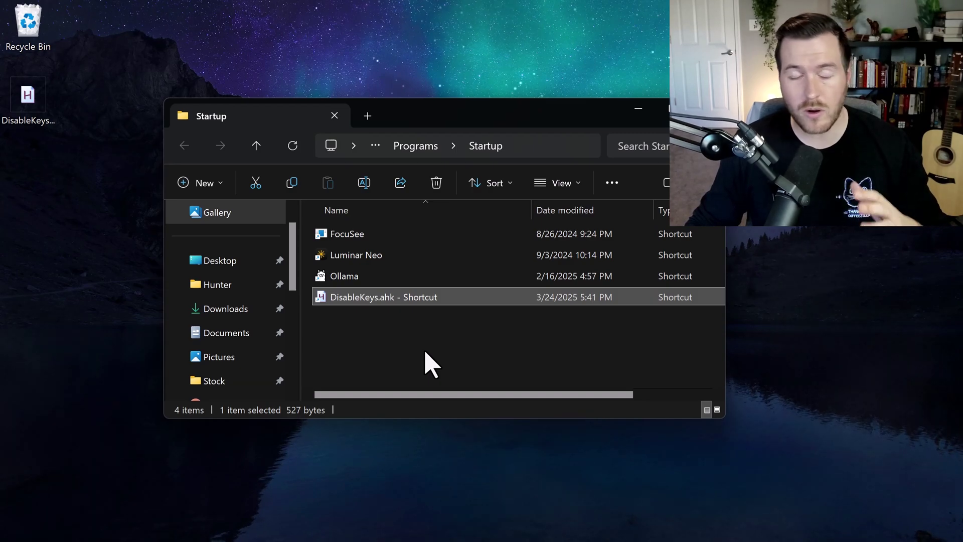
pyautogui.hotkey('alt', 'F4')
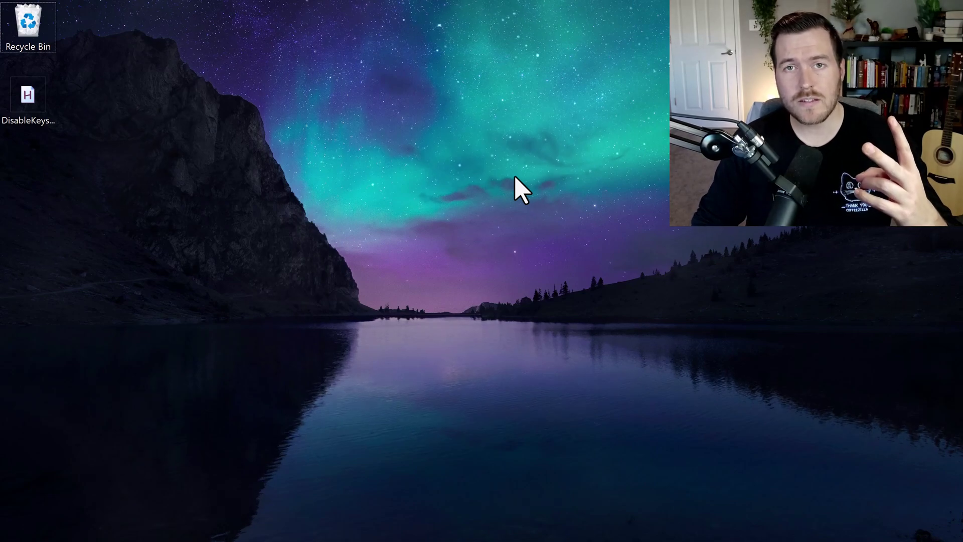